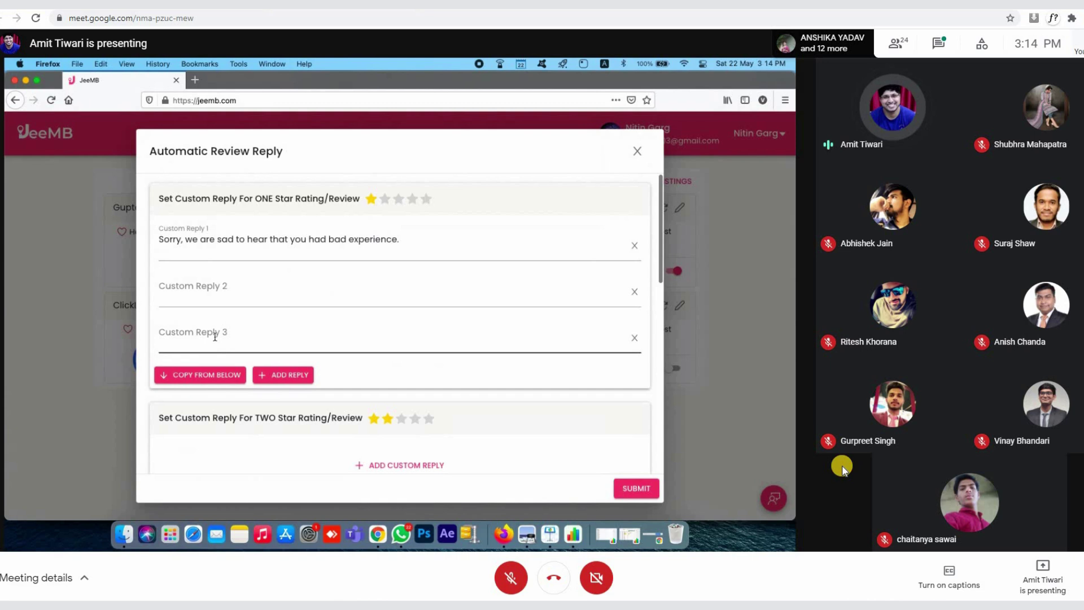
# - Enter "we are terribly sorry to hear about your bad experience." as Custom Reply 2 for one-star reviews
pyautogui.click(230, 284)
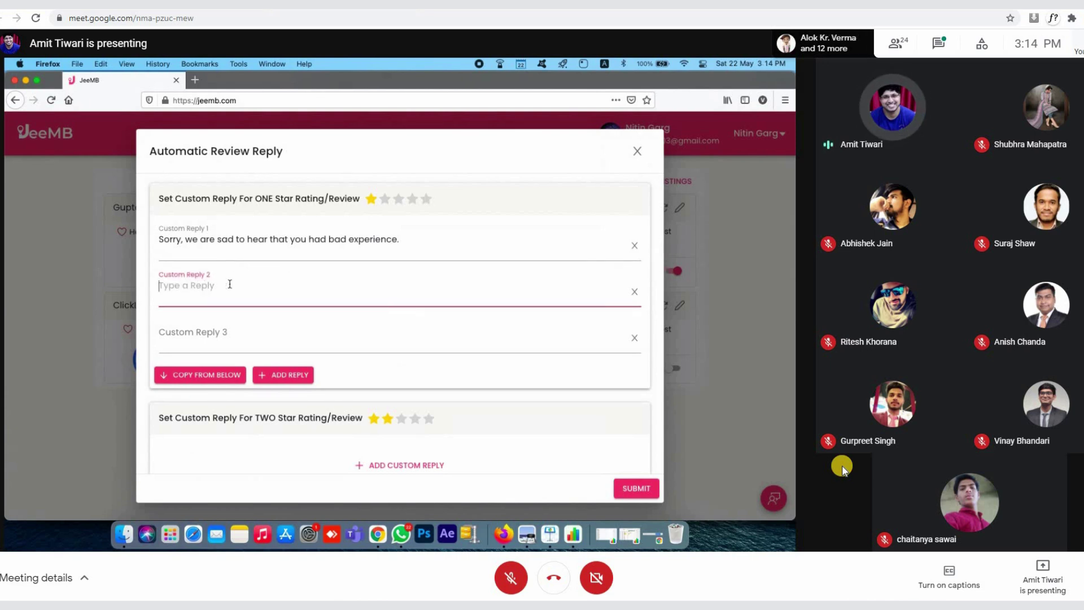
pyautogui.scroll(-3, 314, 368)
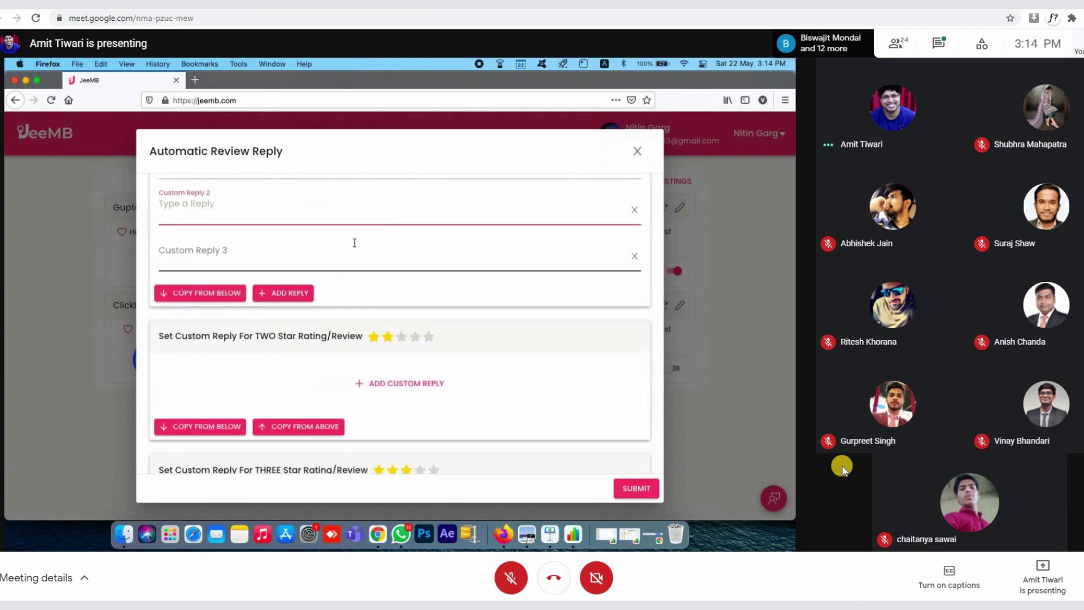
pyautogui.scroll(3, 355, 242)
pyautogui.scroll(-15, 315, 367)
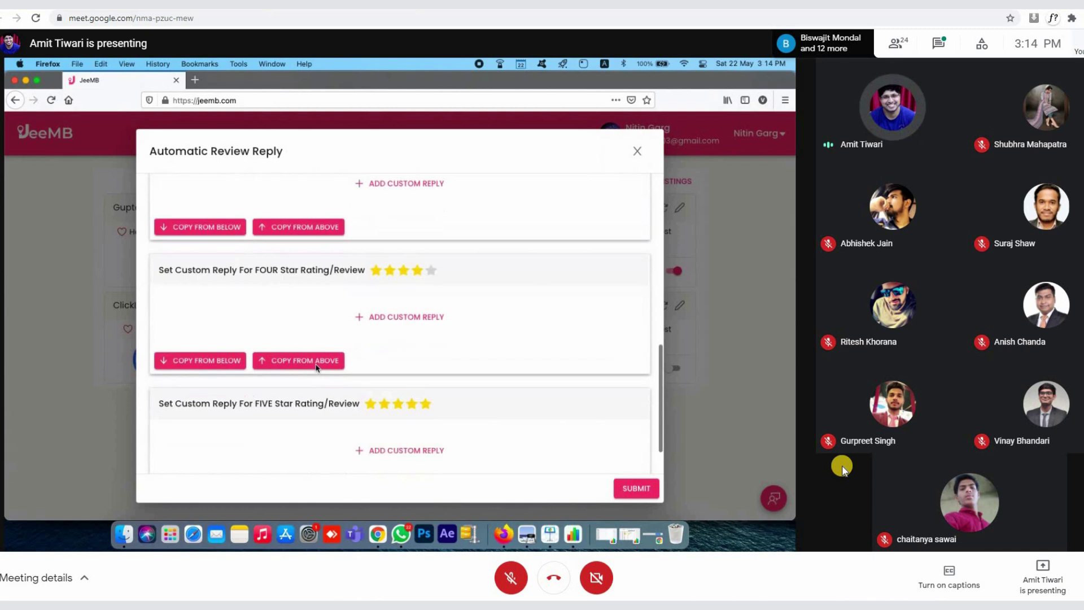
pyautogui.scroll(-2, 317, 368)
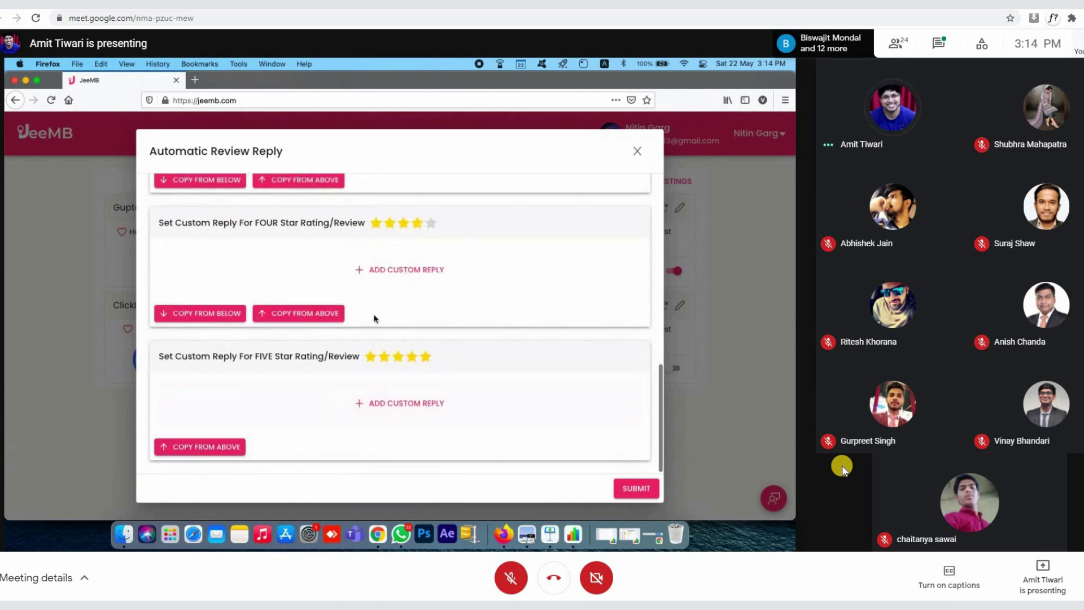
pyautogui.scroll(15, 374, 319)
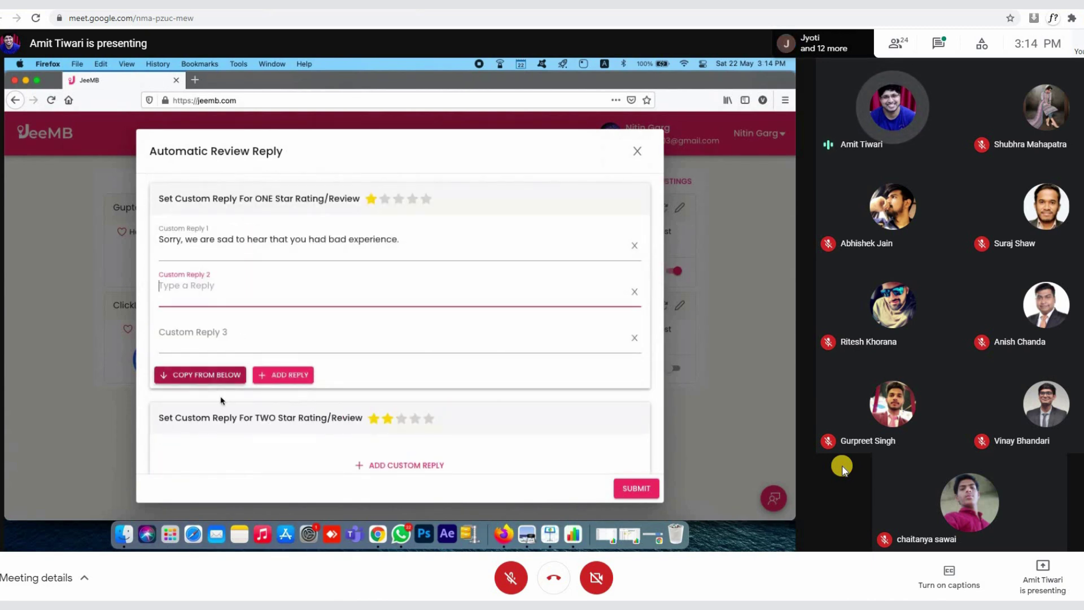
pyautogui.scroll(-4, 221, 400)
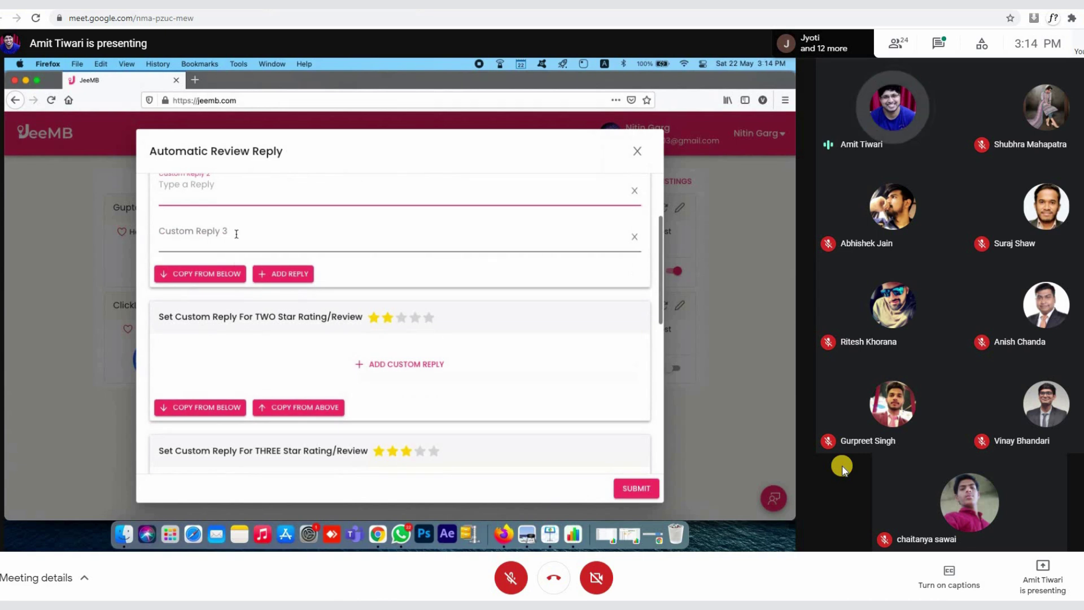
pyautogui.scroll(2, 234, 225)
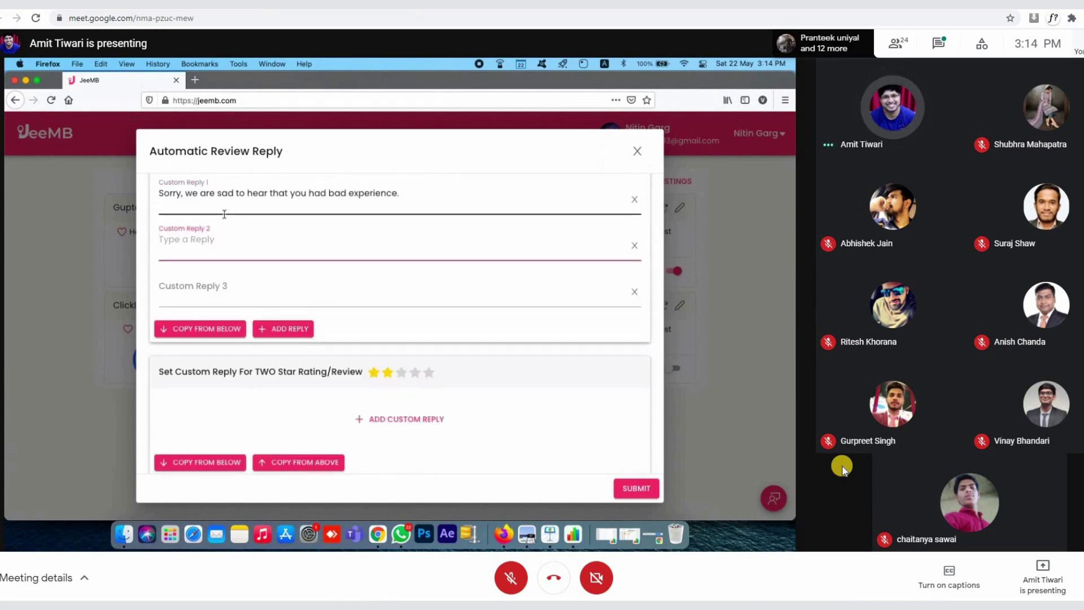
pyautogui.write('we')
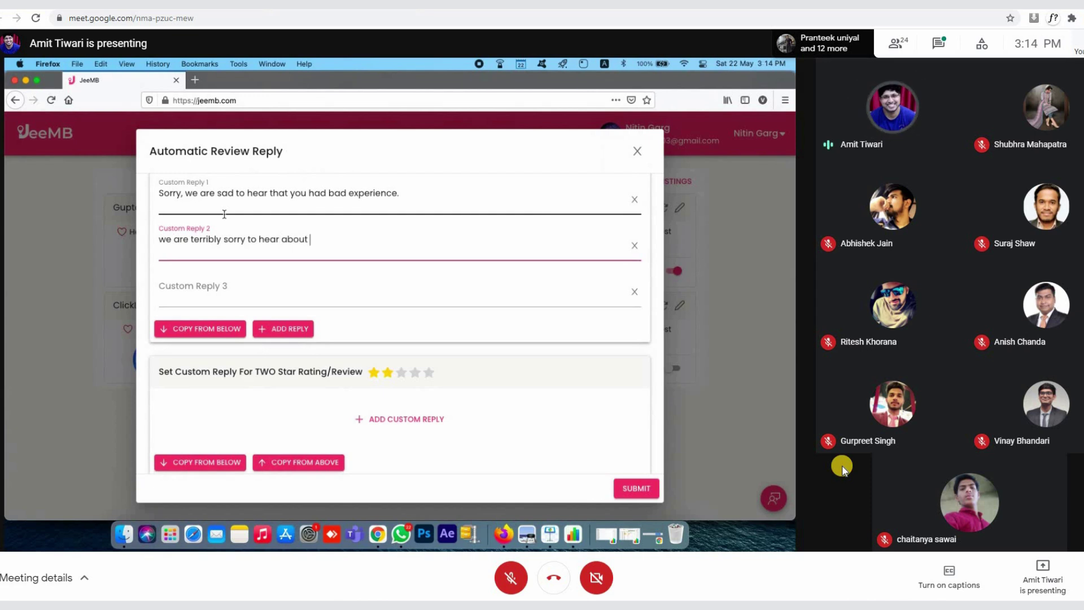
pyautogui.write('experience.')
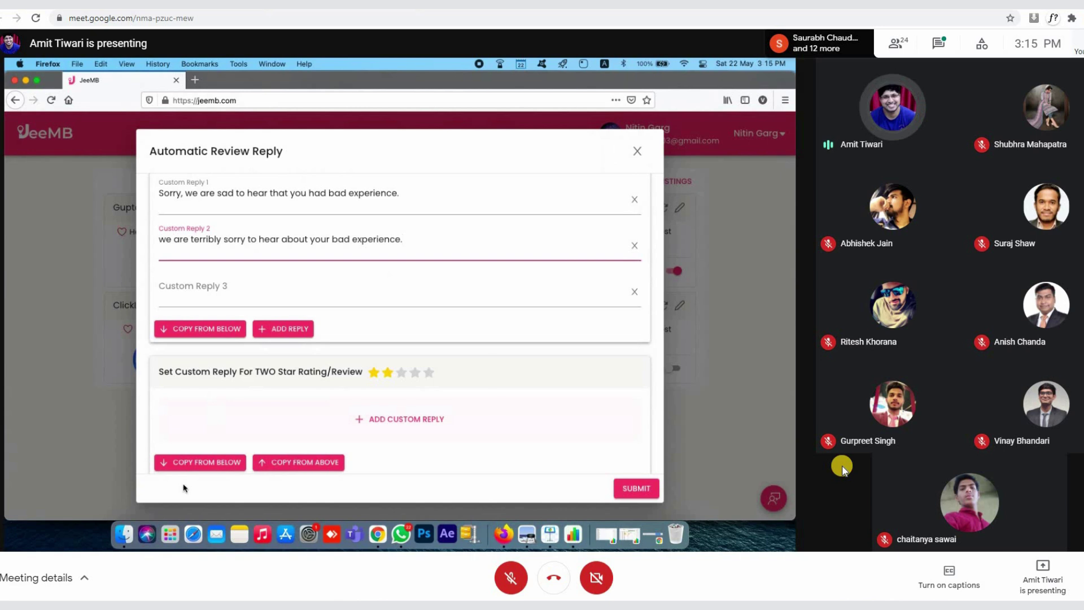
# - Copy the one-star replies into the two-star section and remove its empty third reply
pyautogui.scroll(-1, 215, 404)
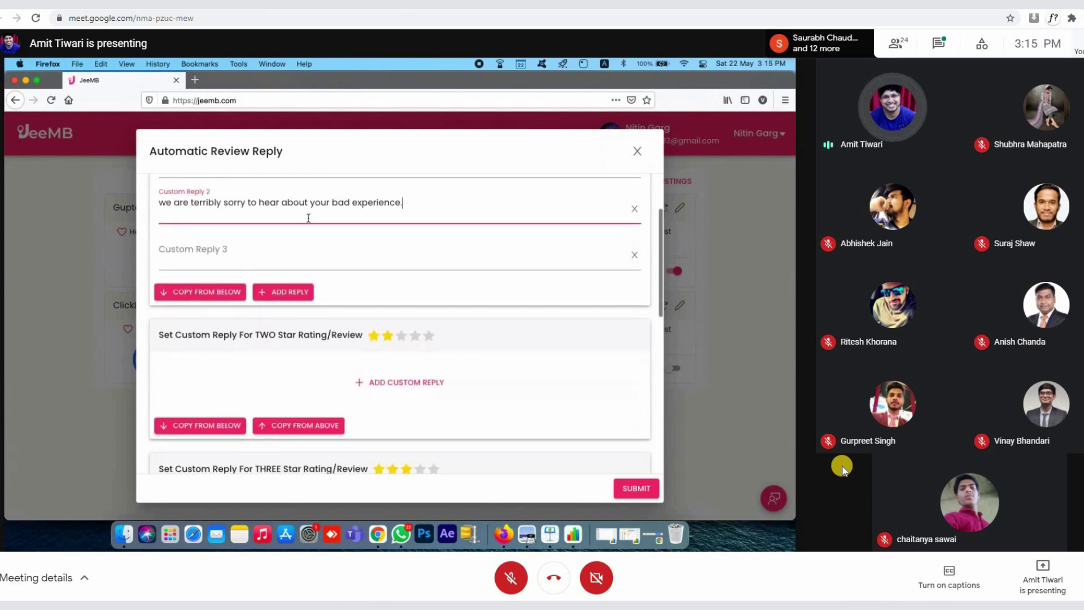
pyautogui.click(297, 426)
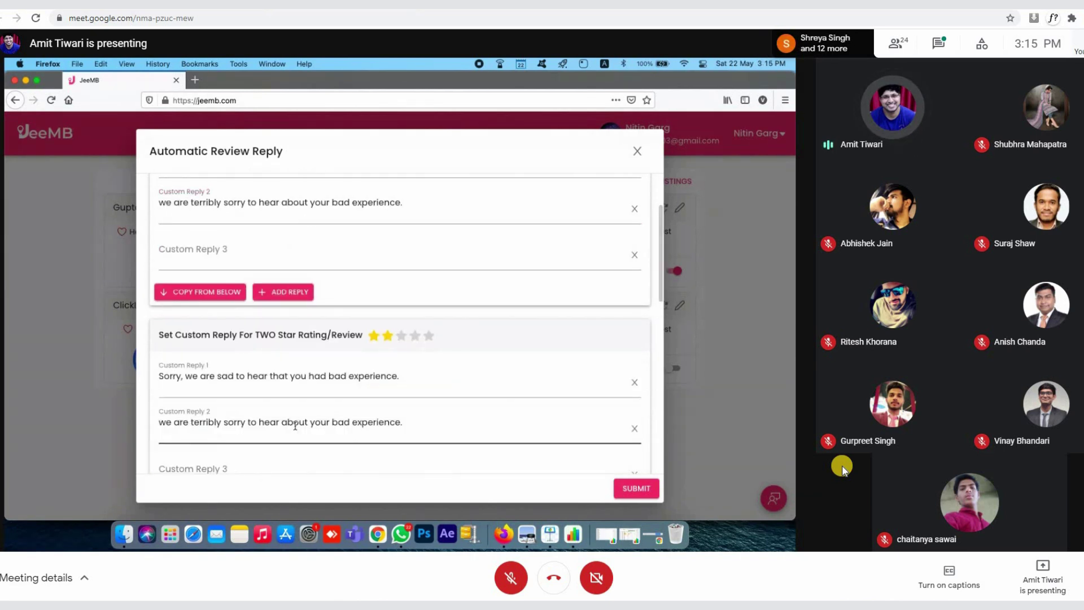
pyautogui.scroll(-2, 295, 426)
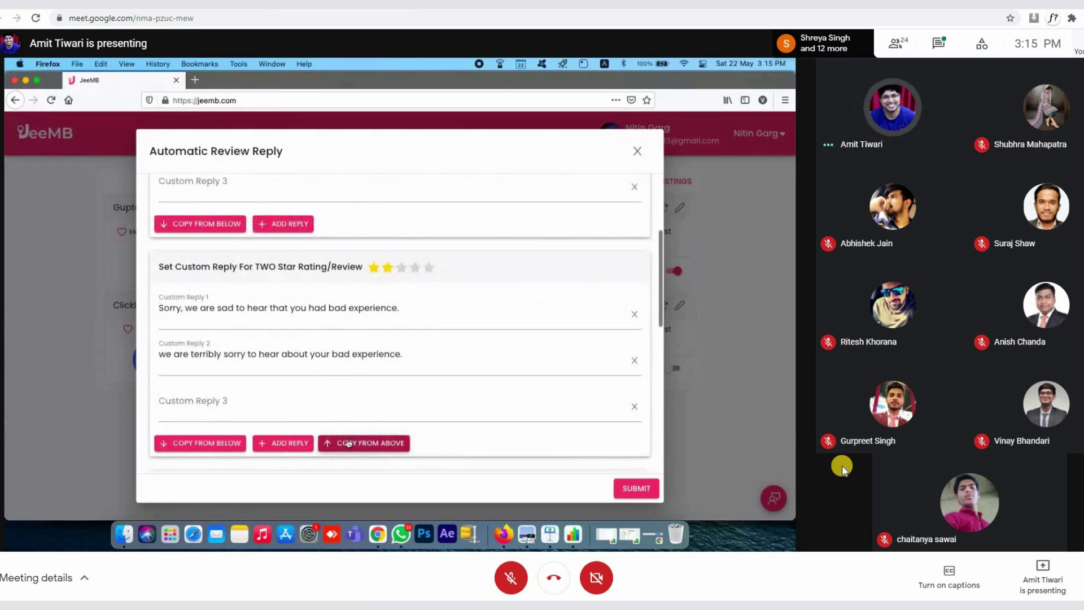
pyautogui.scroll(5, 265, 237)
pyautogui.scroll(-7, 259, 273)
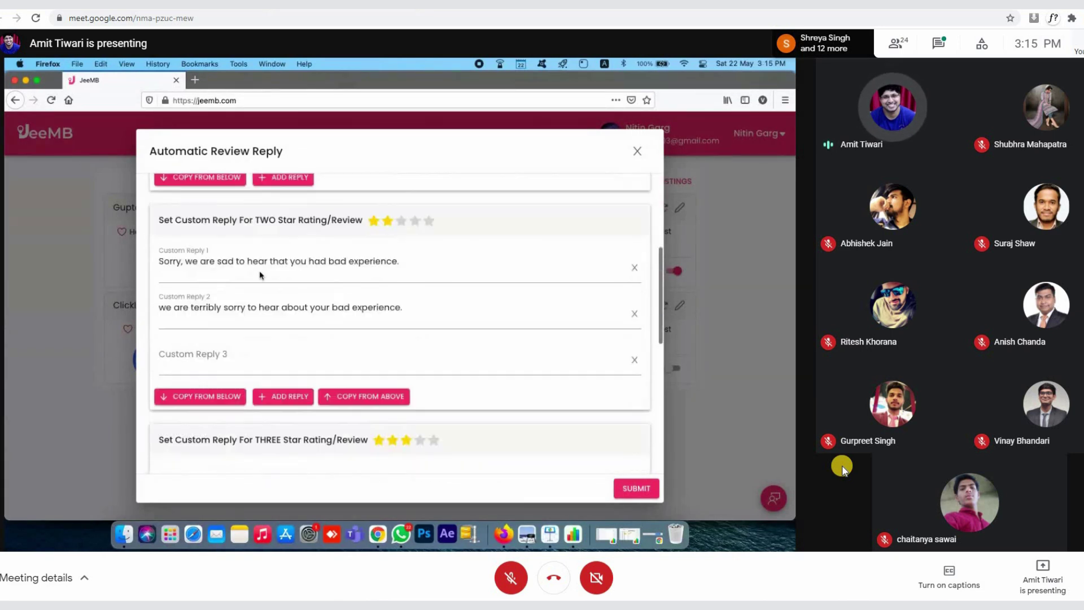
pyautogui.scroll(-1, 259, 270)
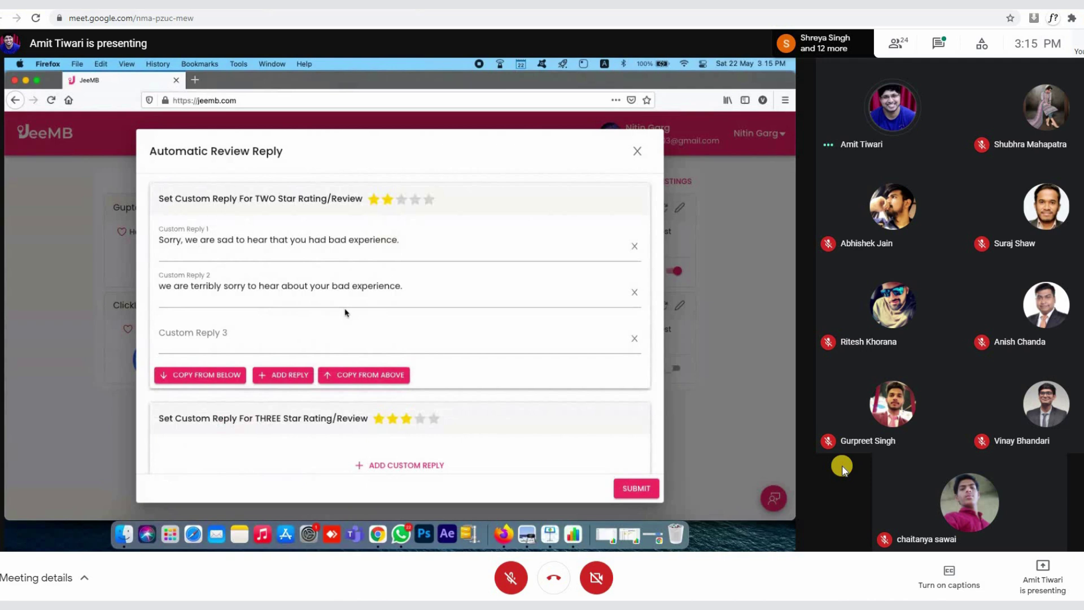
pyautogui.click(631, 341)
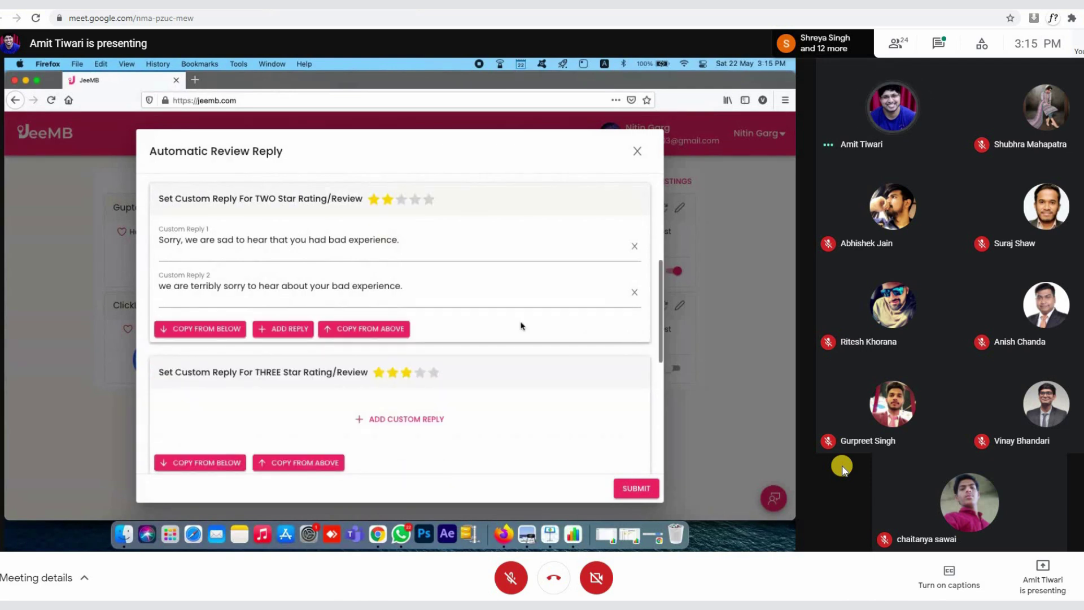
# - Copy the two-star replies into the three-star section
pyautogui.scroll(-3, 346, 345)
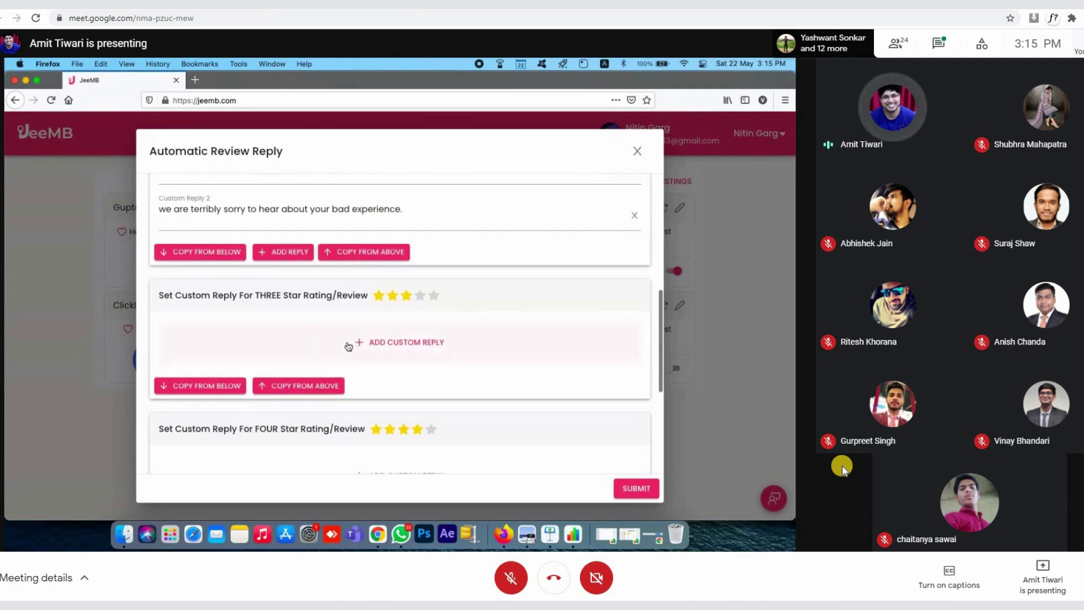
pyautogui.scroll(-1, 346, 346)
pyautogui.click(299, 360)
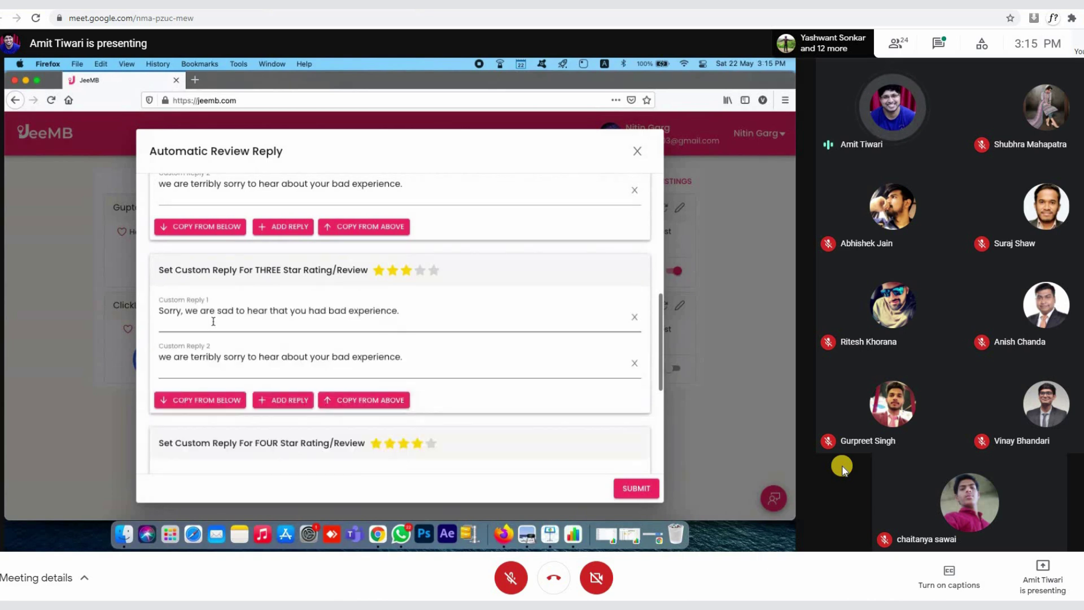
pyautogui.scroll(-3, 213, 321)
pyautogui.scroll(-3, 213, 321)
# - Remove both two-star replies and refill that section by copying the replies from the three-star section below
pyautogui.scroll(10, 215, 325)
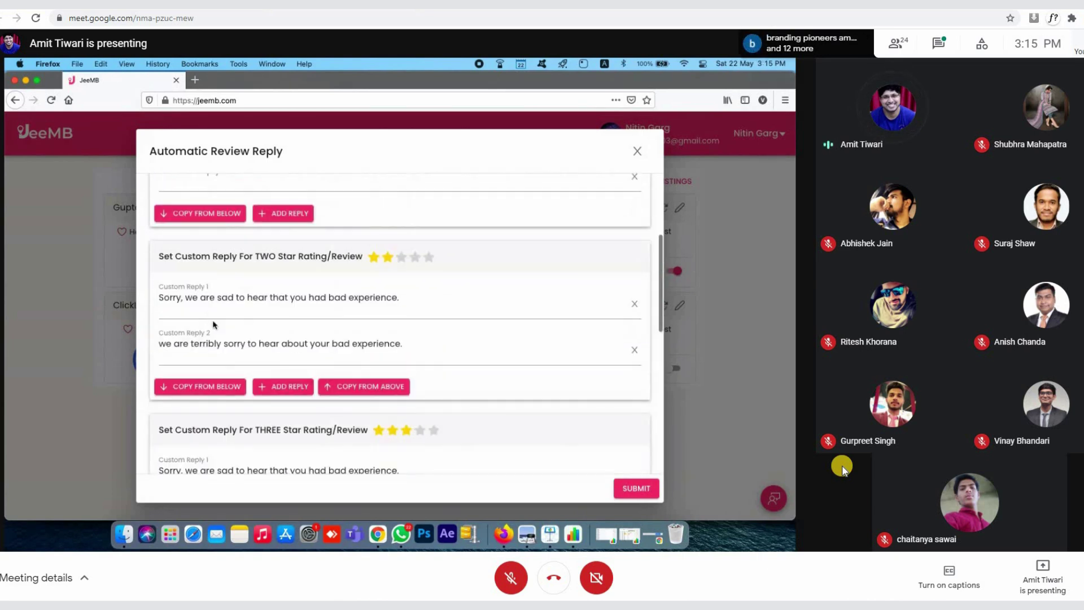
pyautogui.click(634, 305)
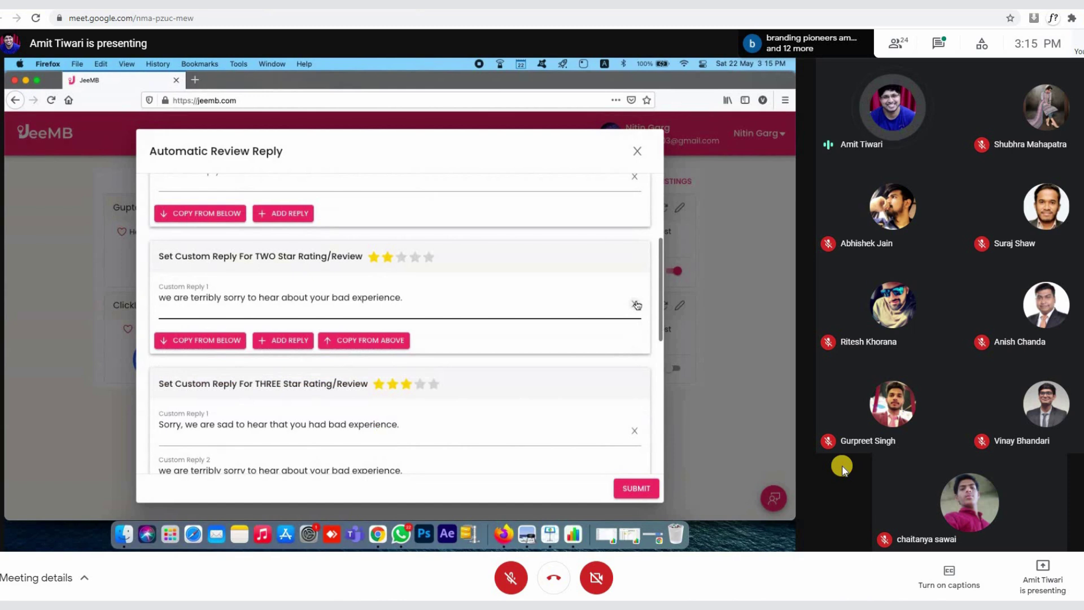
pyautogui.click(634, 305)
pyautogui.click(204, 347)
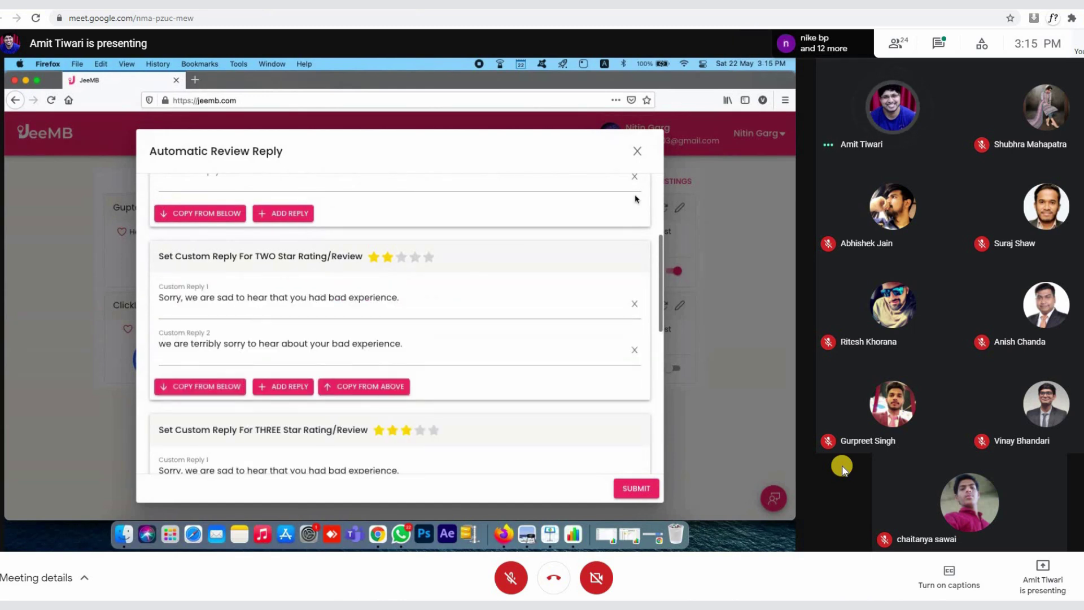
# - Remove the empty third reply from the one-star section and submit the automatic review replies
pyautogui.click(632, 489)
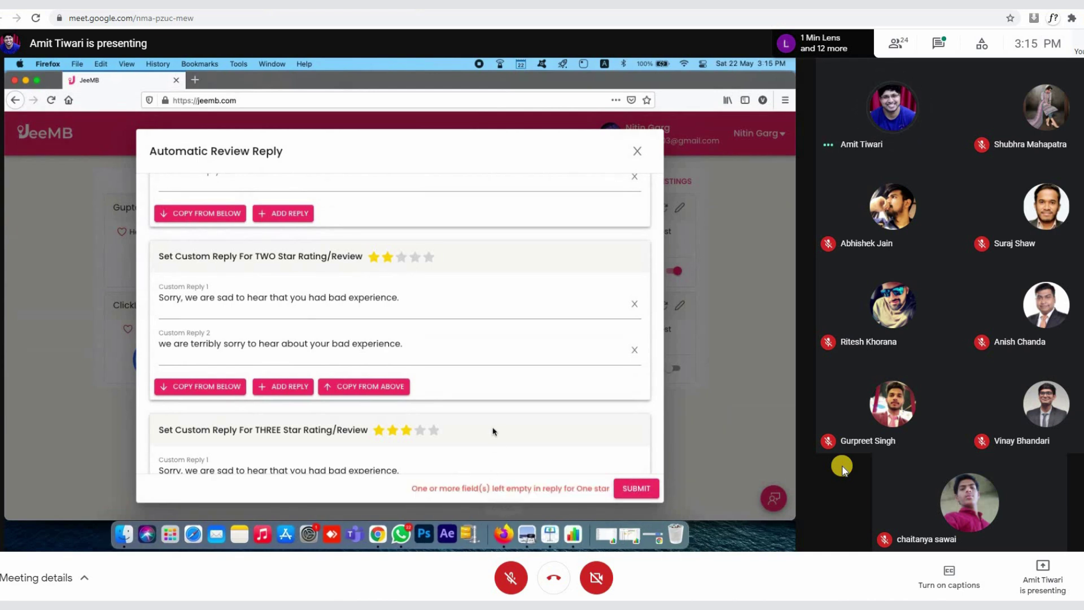
pyautogui.scroll(-6, 493, 432)
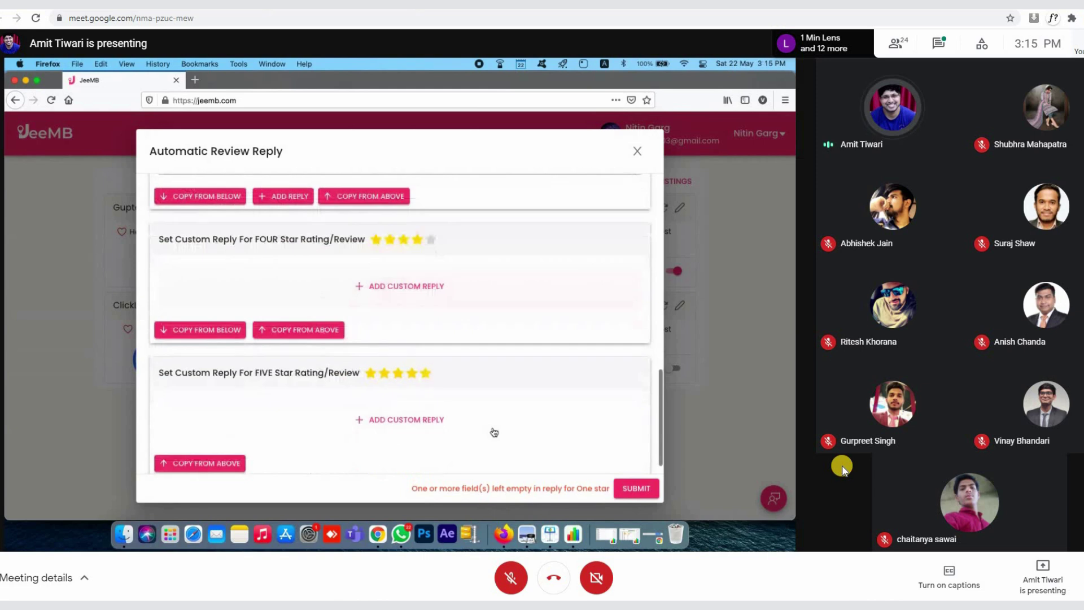
pyautogui.scroll(-1, 499, 345)
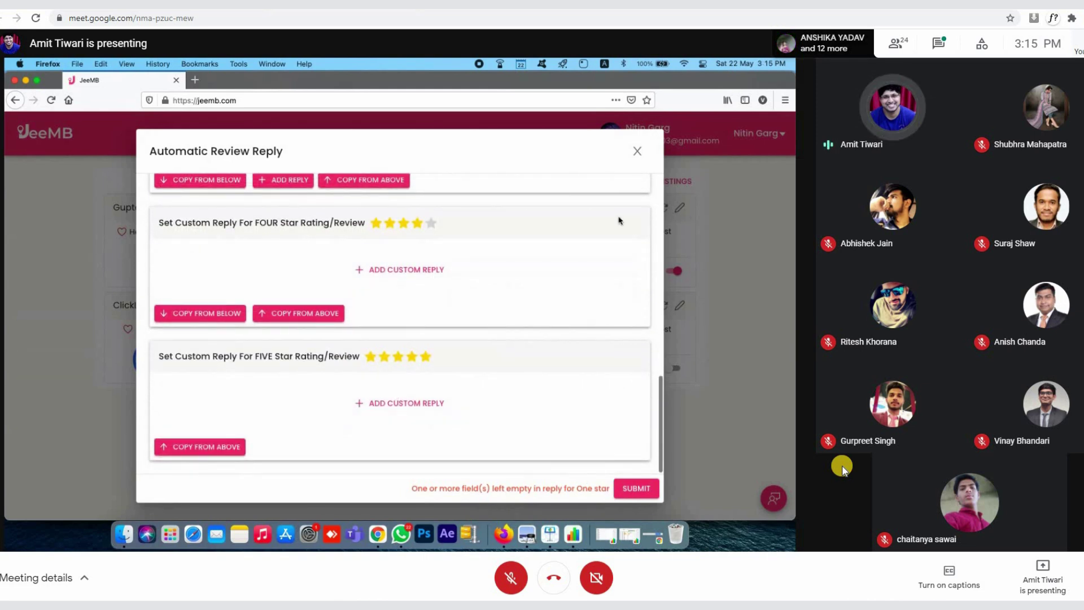
pyautogui.scroll(15, 620, 220)
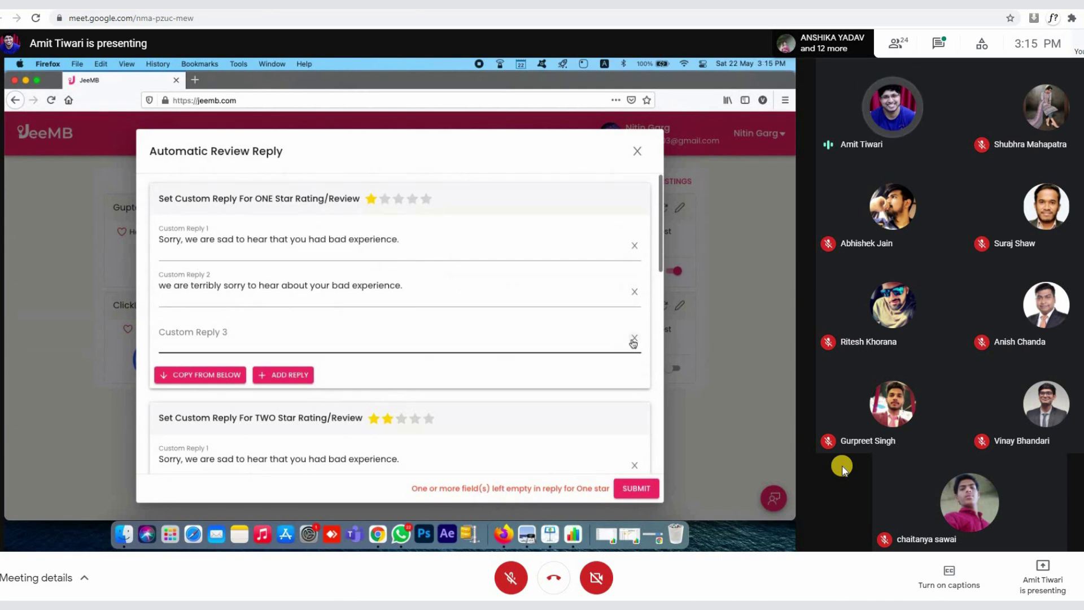
pyautogui.click(634, 339)
pyautogui.click(620, 489)
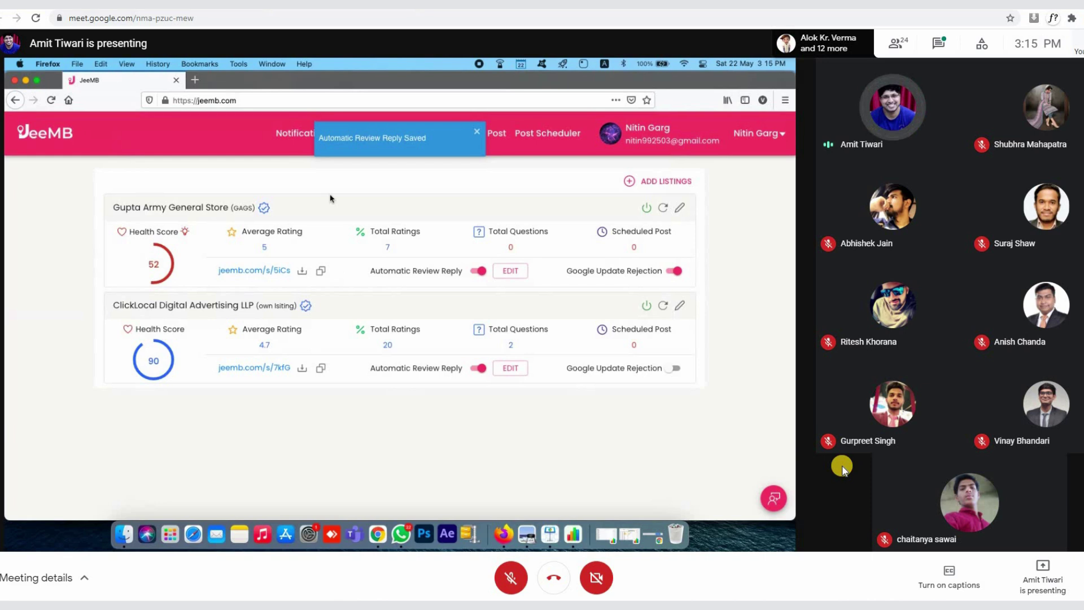
# - Open the reviews from the Gupta Army General Store listing's average rating and look through the reviews and replies
pyautogui.click(263, 247)
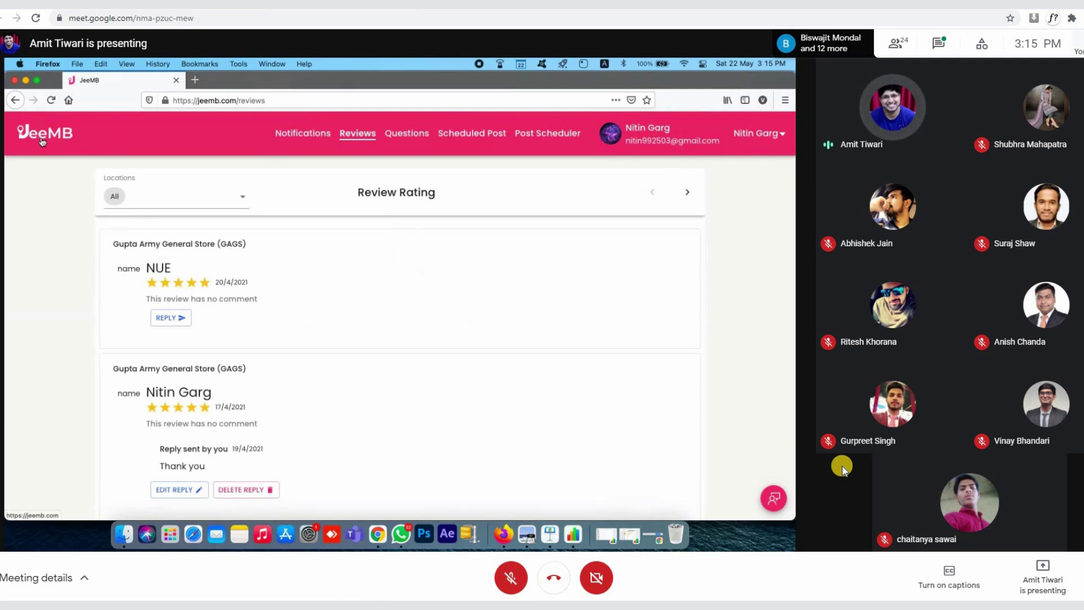
pyautogui.scroll(-5, 66, 320)
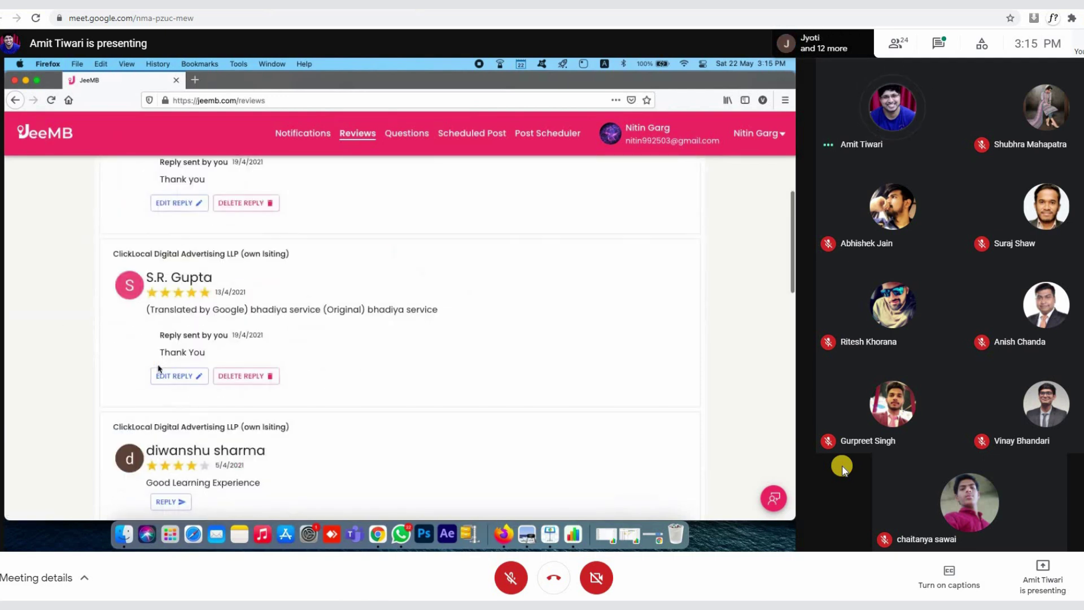
pyautogui.scroll(5, 160, 369)
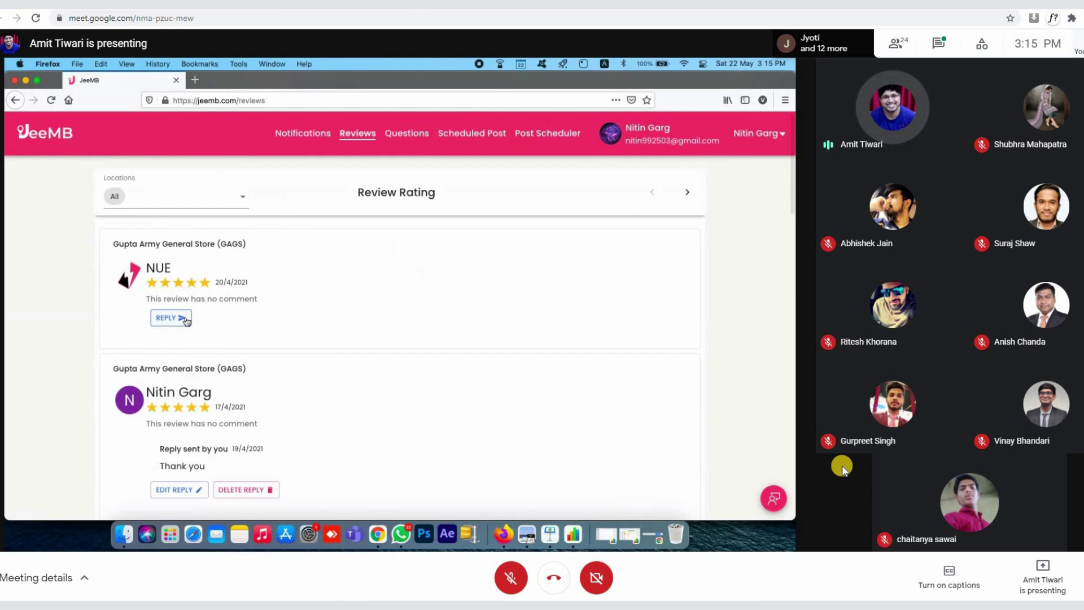
pyautogui.scroll(-2, 186, 320)
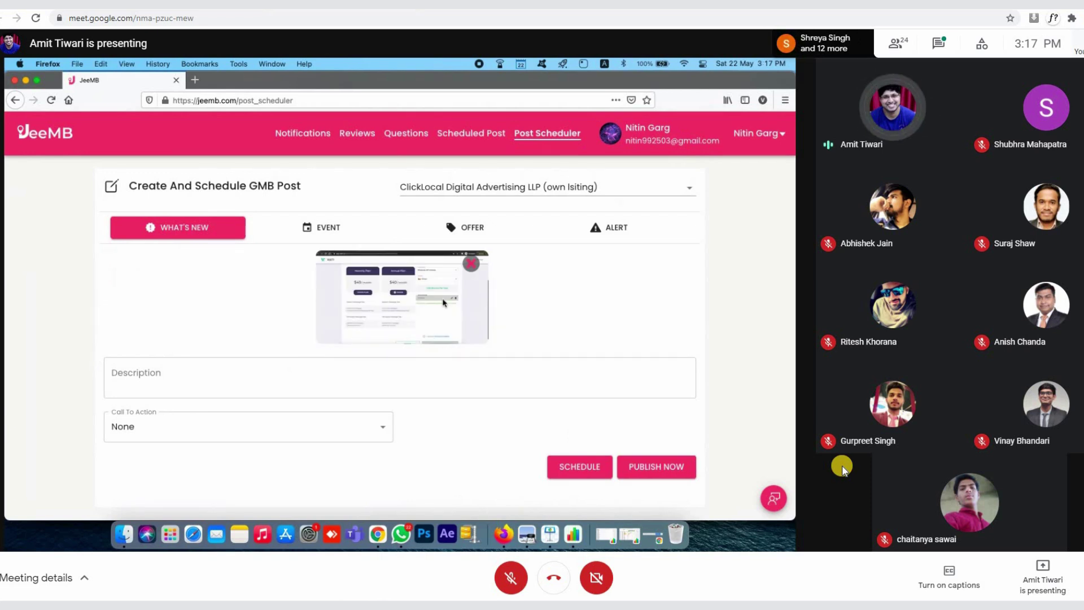
# - Try Sign Up and Learn More as the call to action of the What's New post
pyautogui.click(189, 375)
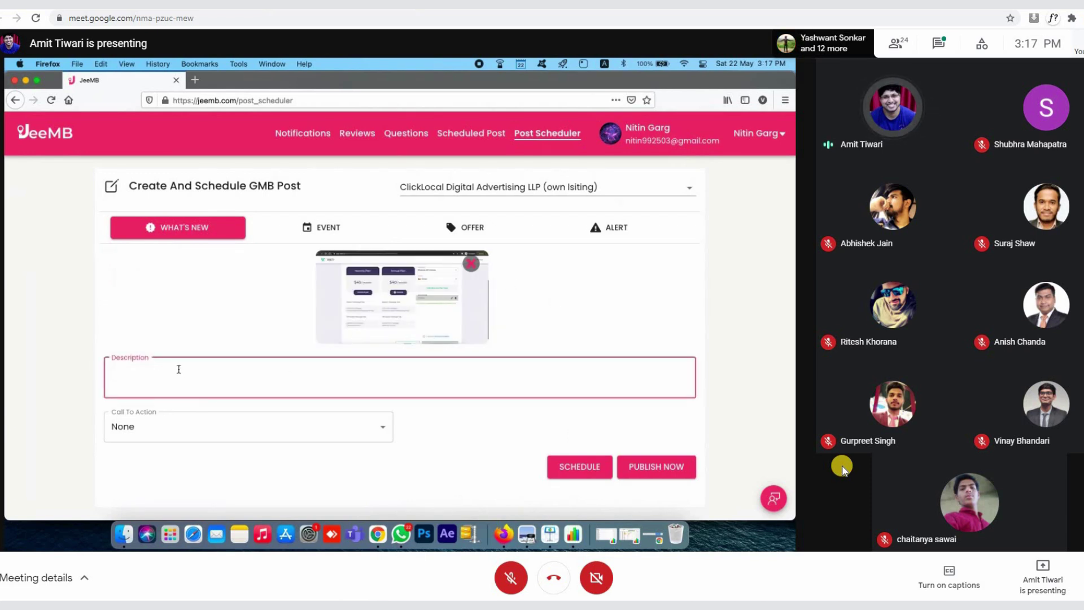
pyautogui.click(154, 427)
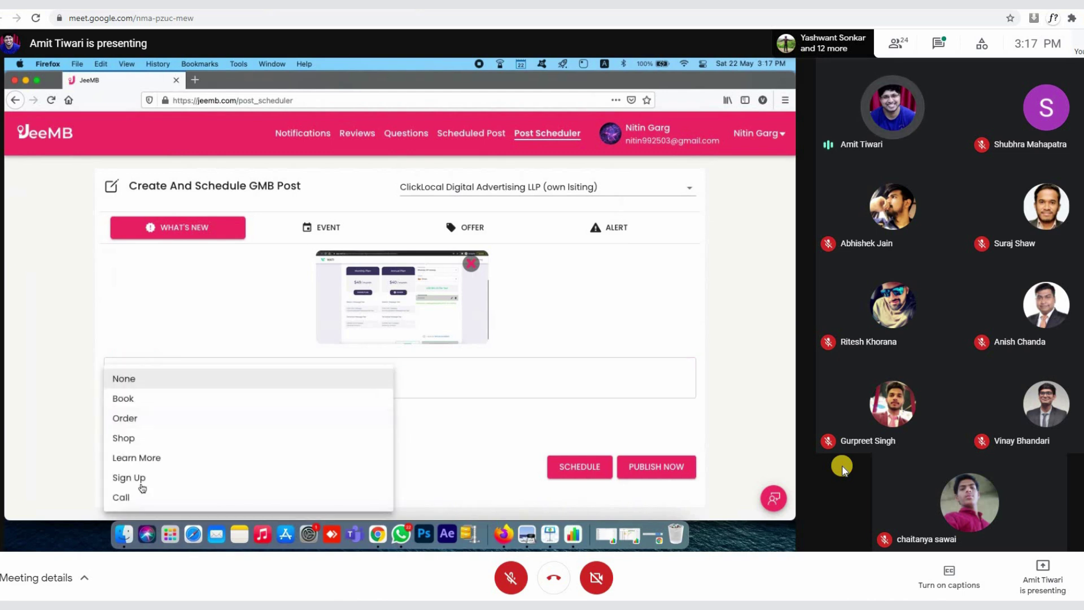
pyautogui.click(145, 479)
pyautogui.click(157, 427)
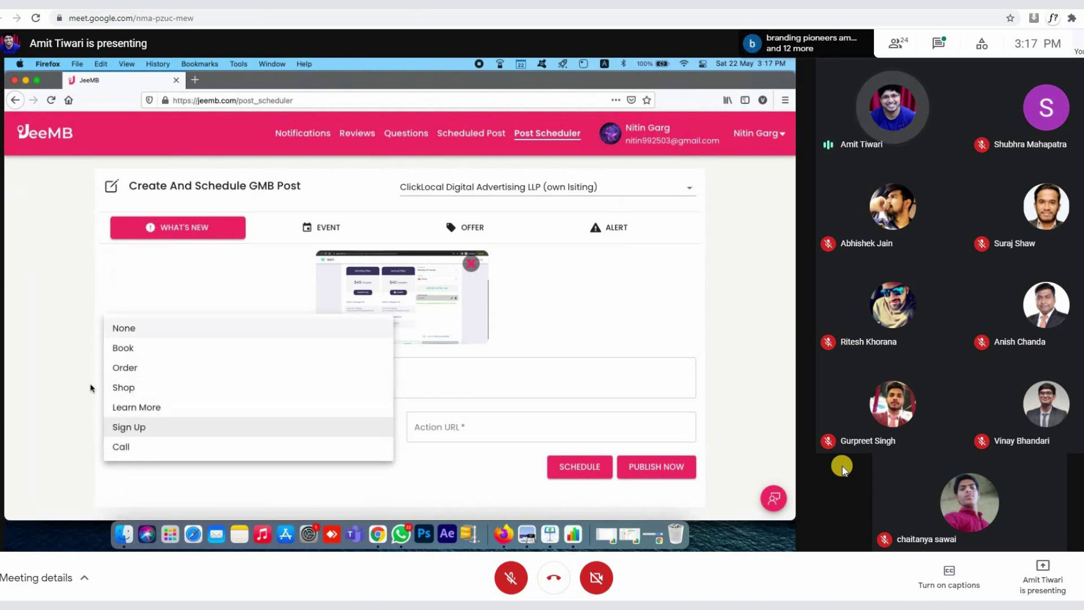
pyautogui.click(204, 413)
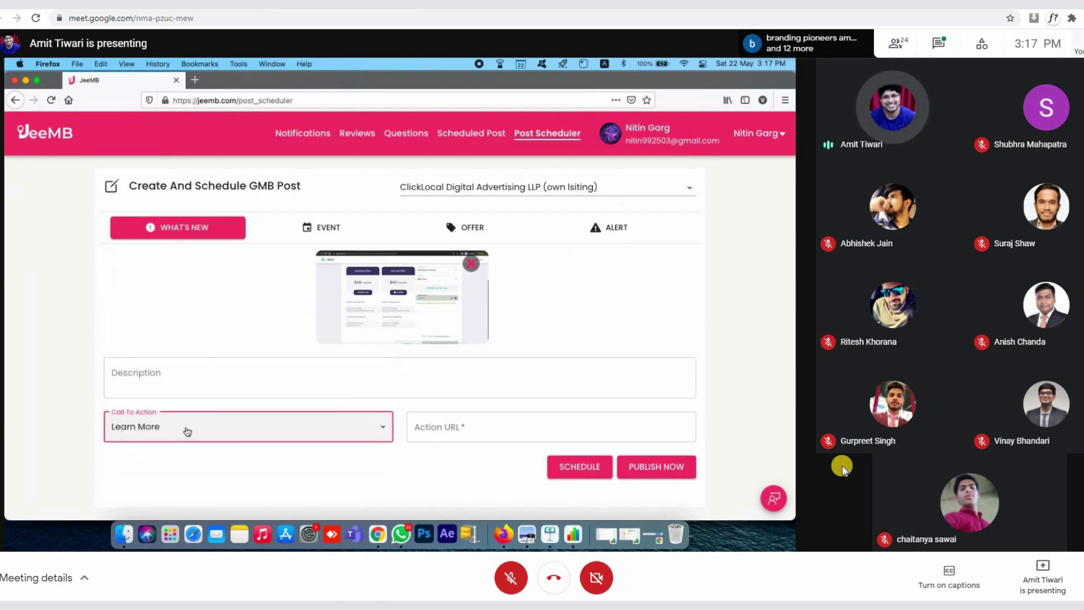
# - Set the What's New post's call to action to Call
pyautogui.click(186, 430)
pyautogui.click(160, 468)
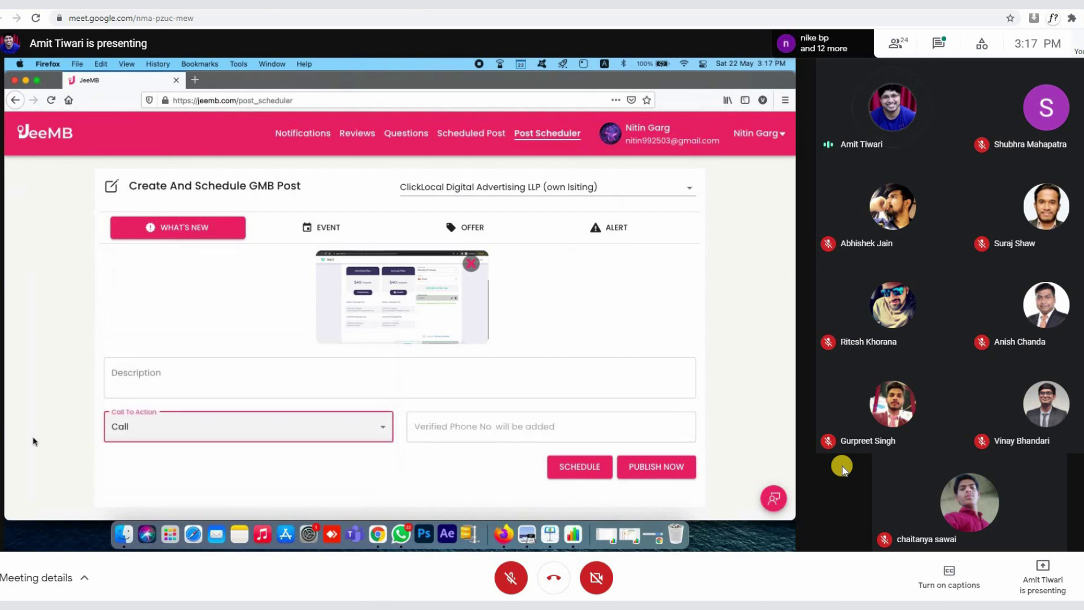
pyautogui.click(456, 434)
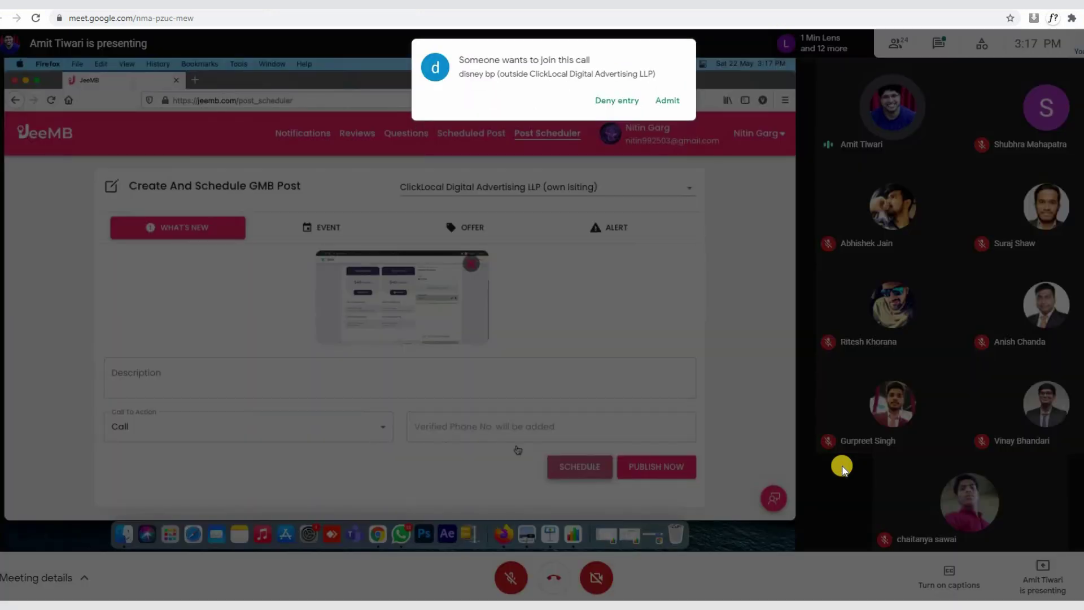
# - Schedule the What's New post for May 31, 2021
pyautogui.click(592, 466)
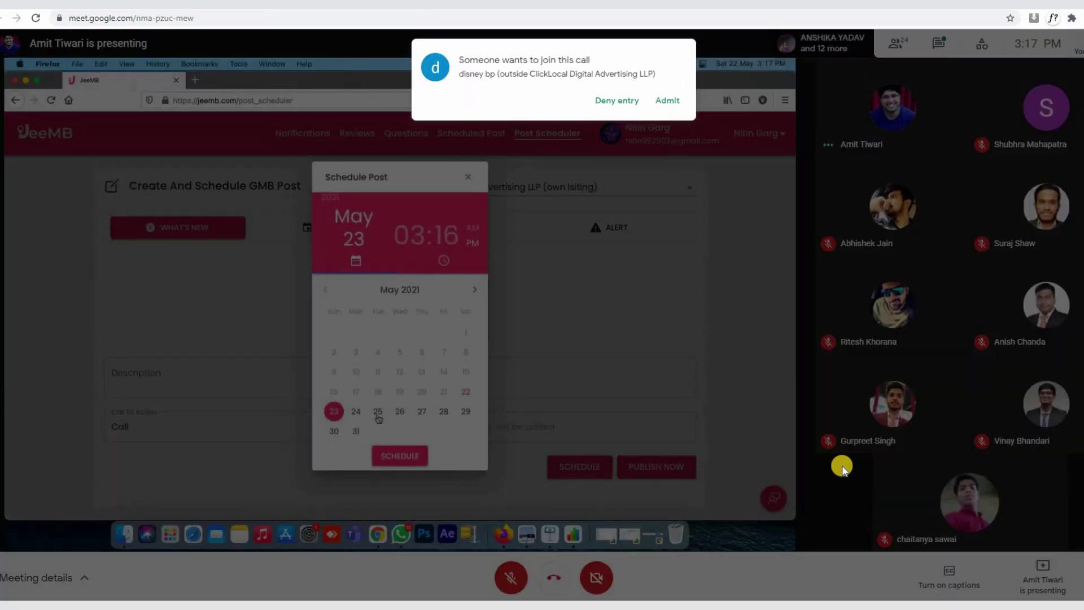
pyautogui.click(354, 431)
pyautogui.click(434, 417)
pyautogui.click(415, 452)
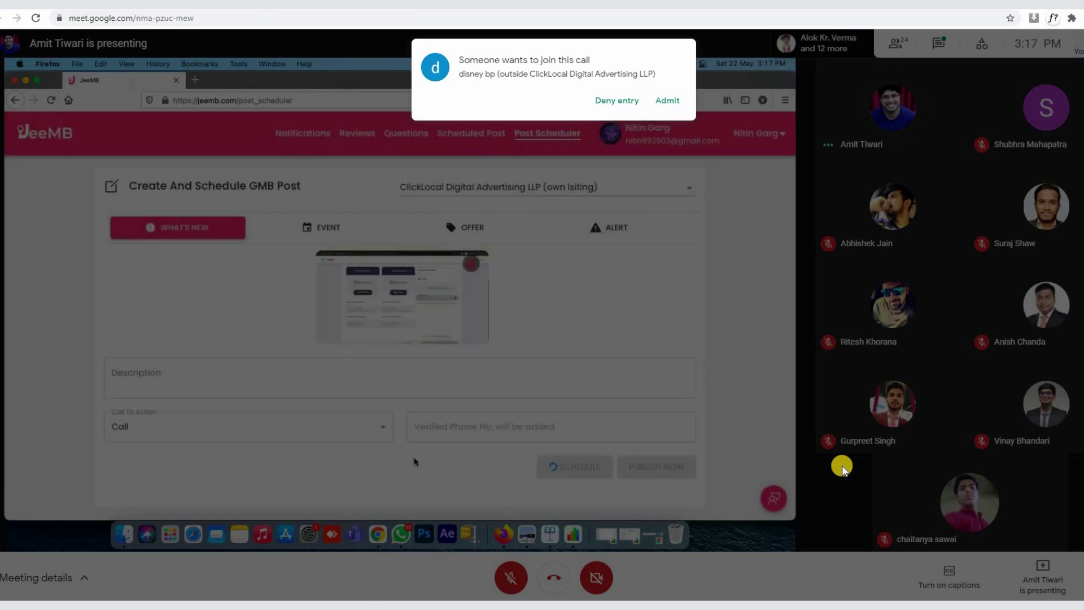